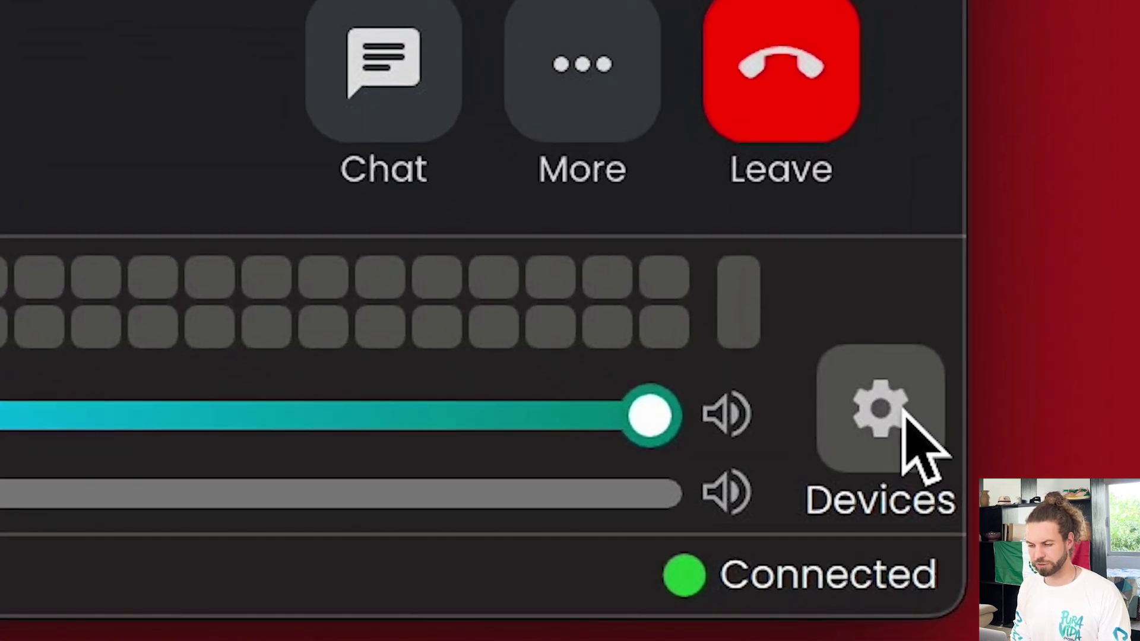
Step: Set the input to channel 1 (Mono), then bring up the Studio settings
left_click(896, 398)
left_click(482, 447)
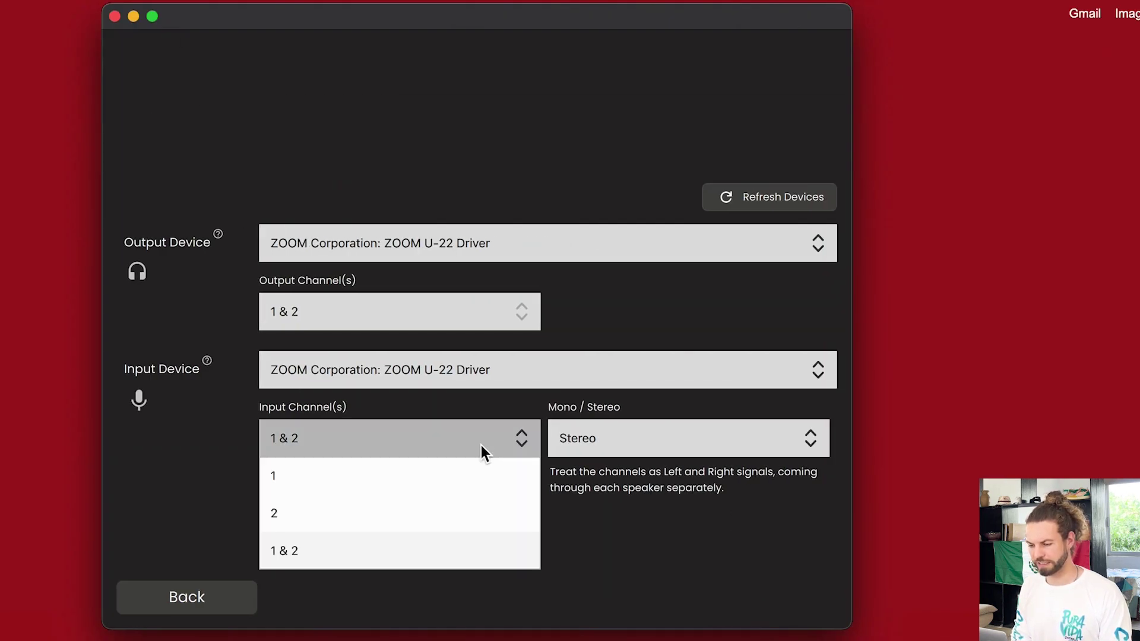
left_click(381, 470)
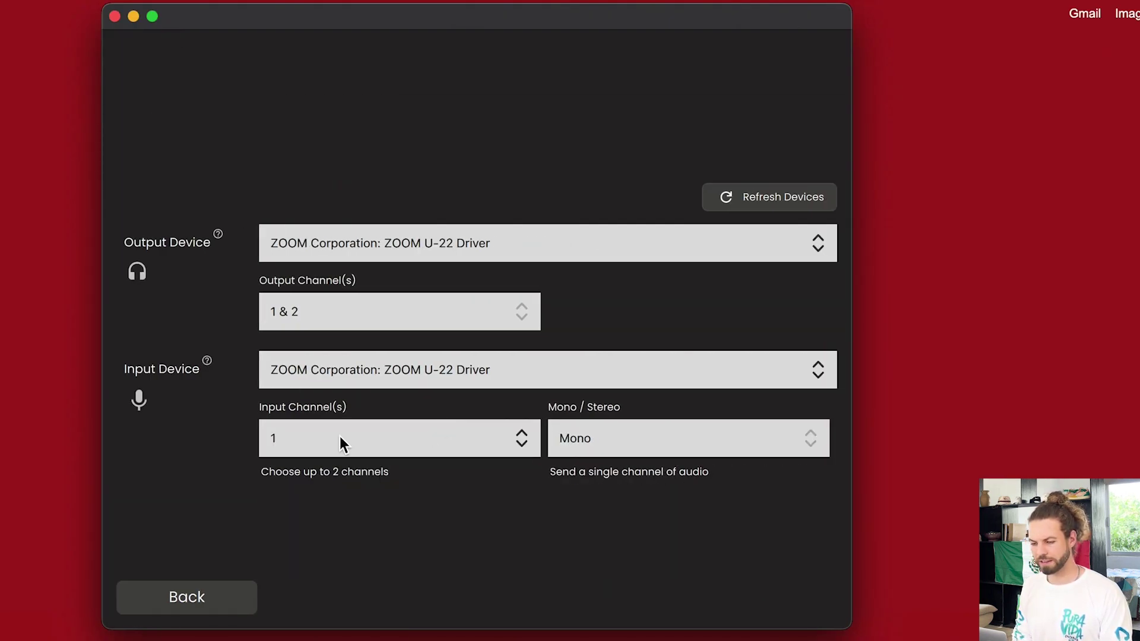
left_click(203, 591)
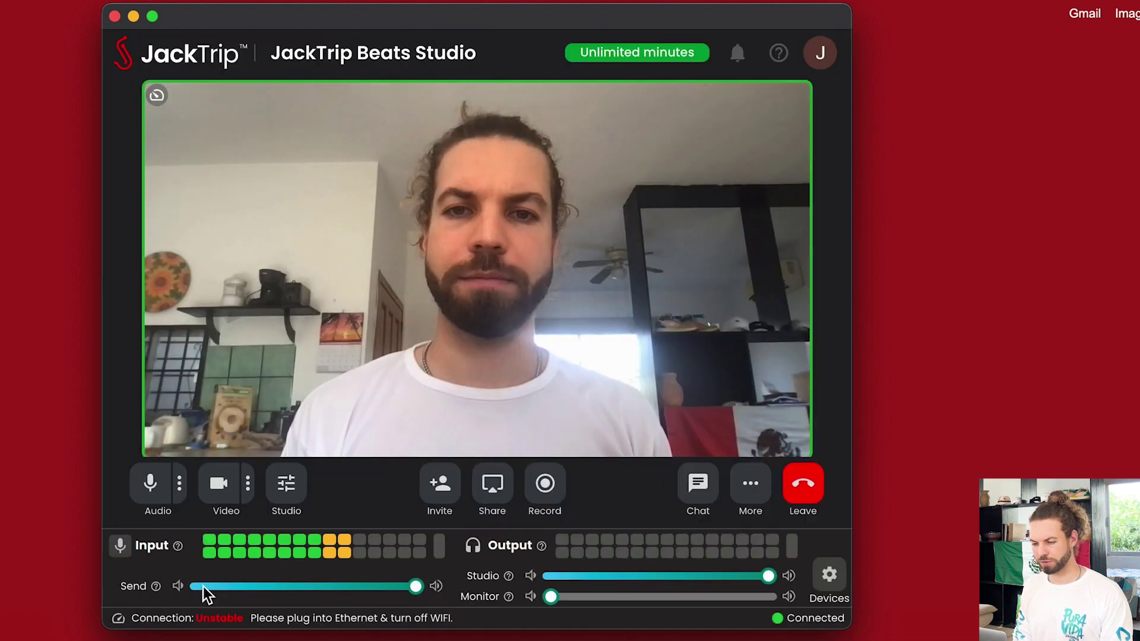
left_click(289, 488)
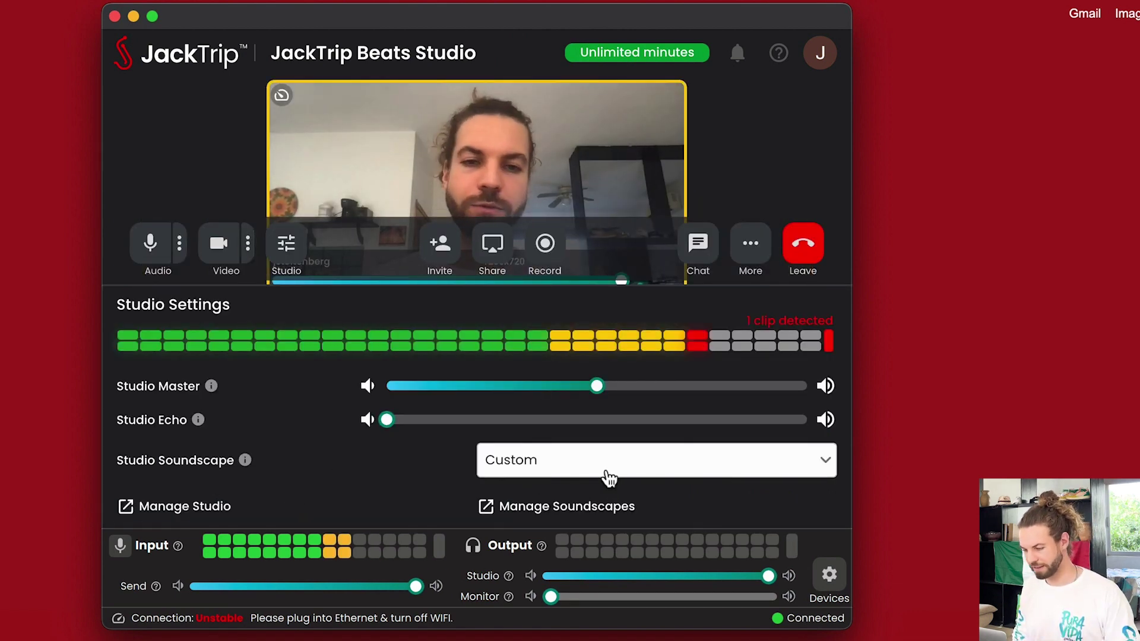
Step: Pick Small Choir from the soundscape presets, then go back from the save prompt and close the settings
left_click(607, 473)
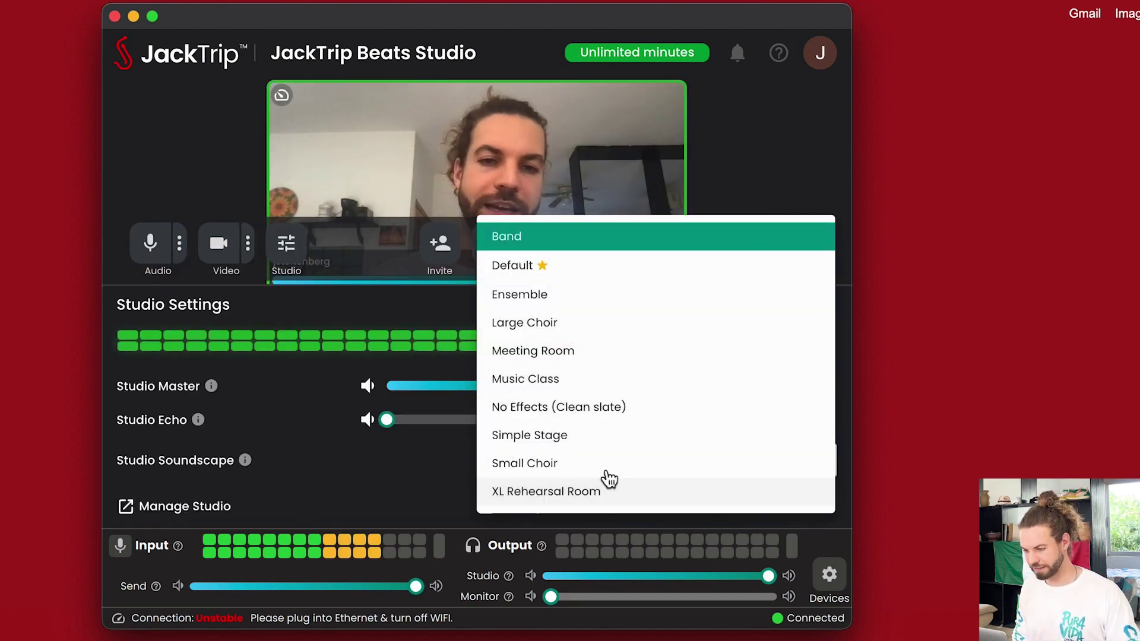
left_click(561, 473)
left_click(562, 473)
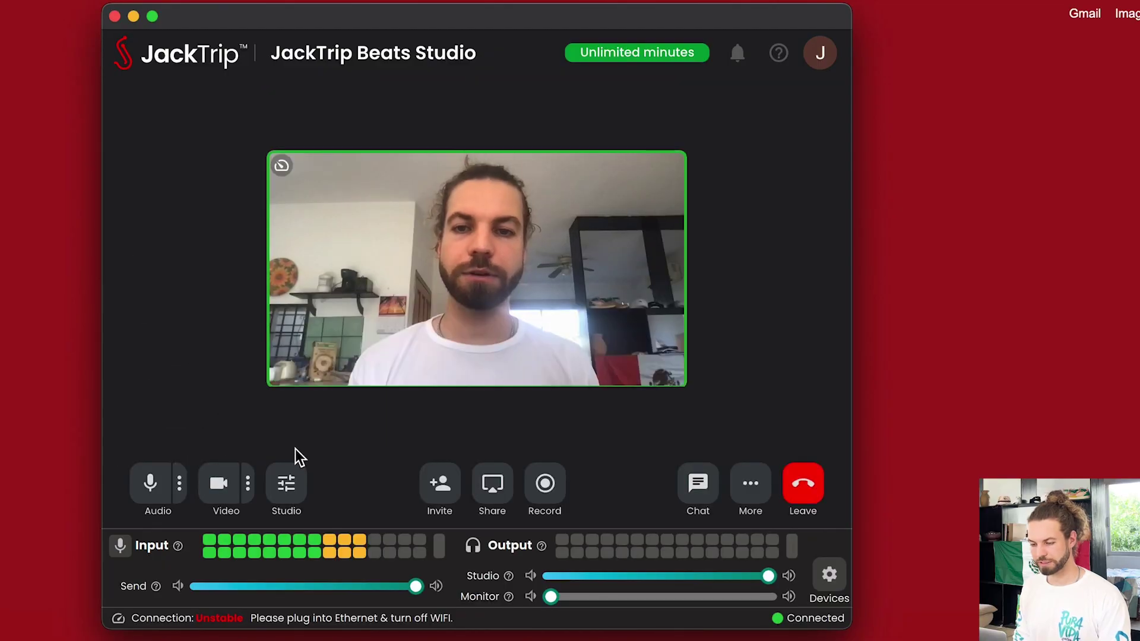
Step: Reopen Studio settings and apply the Small Choir soundscape, discarding the unsaved Custom preset
left_click(288, 483)
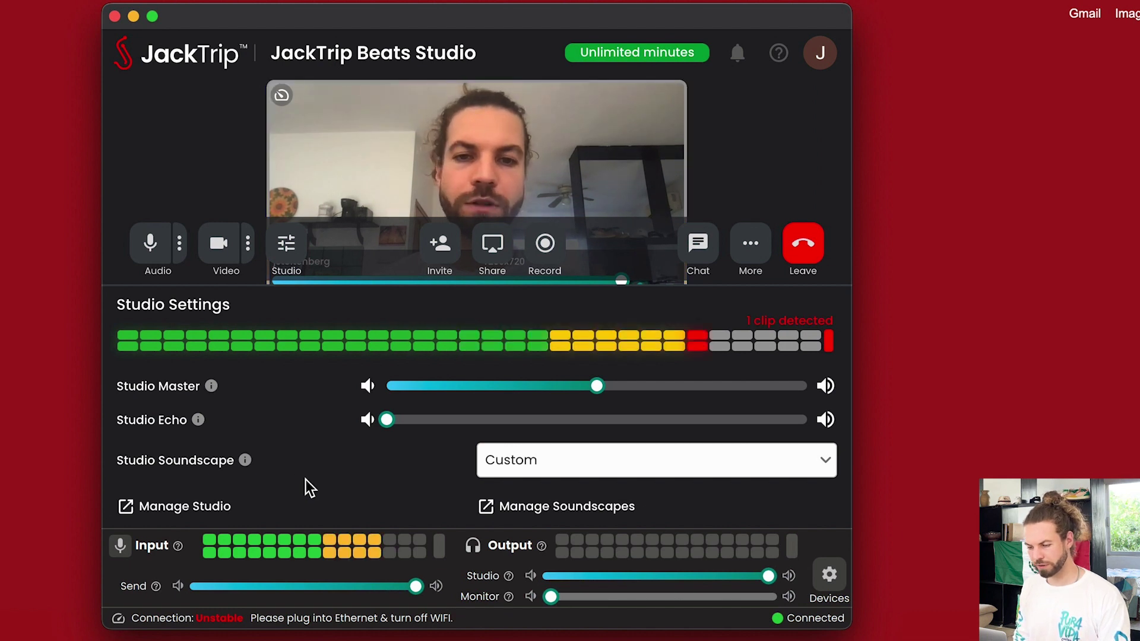
left_click(527, 468)
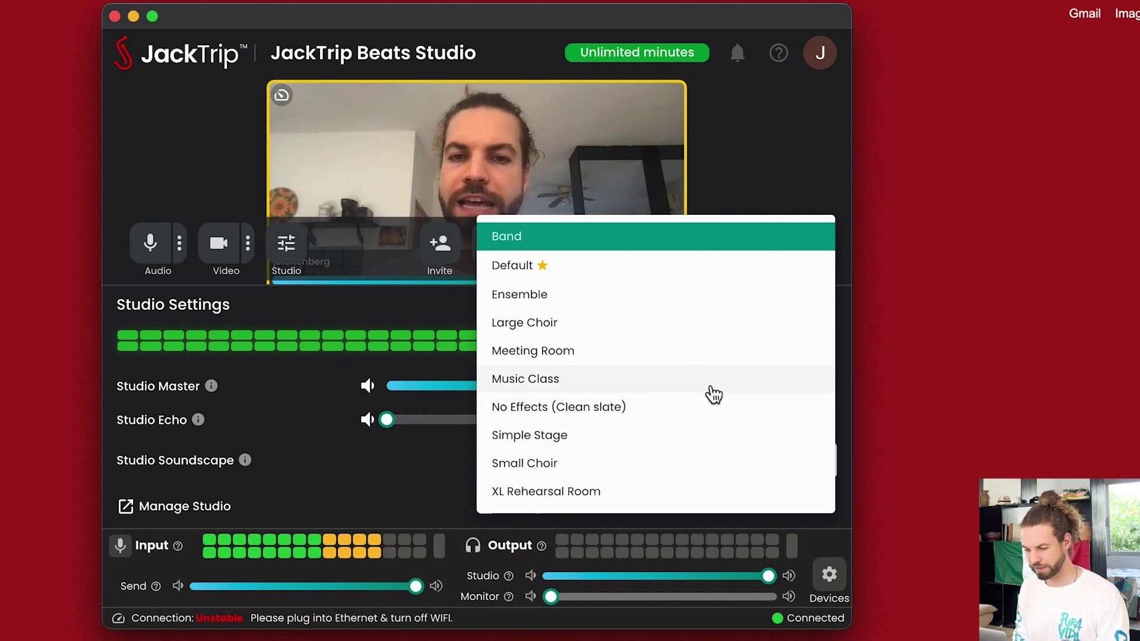
left_click(563, 475)
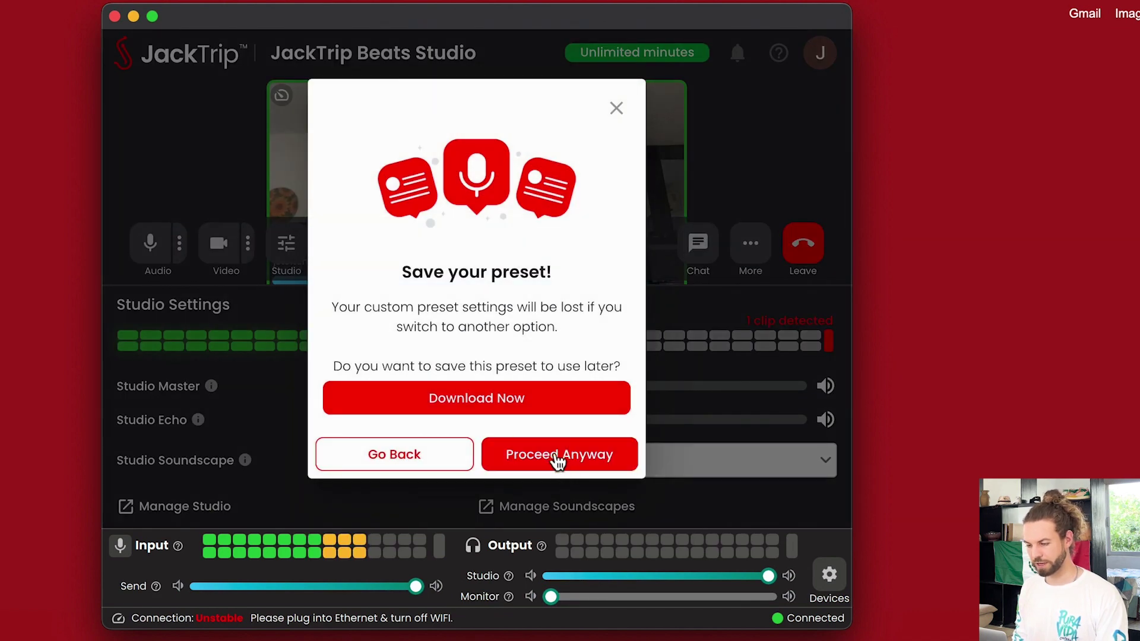
left_click(557, 455)
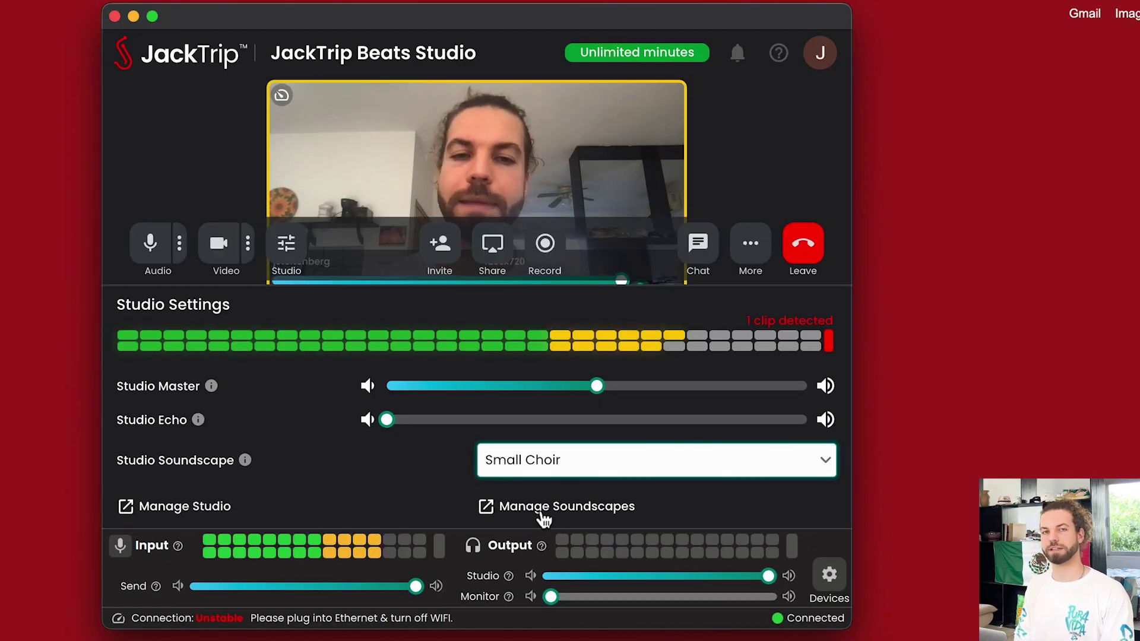
Step: Open the soundscape management page and scroll to the Input and Output Signal Chain headers
left_click(542, 511)
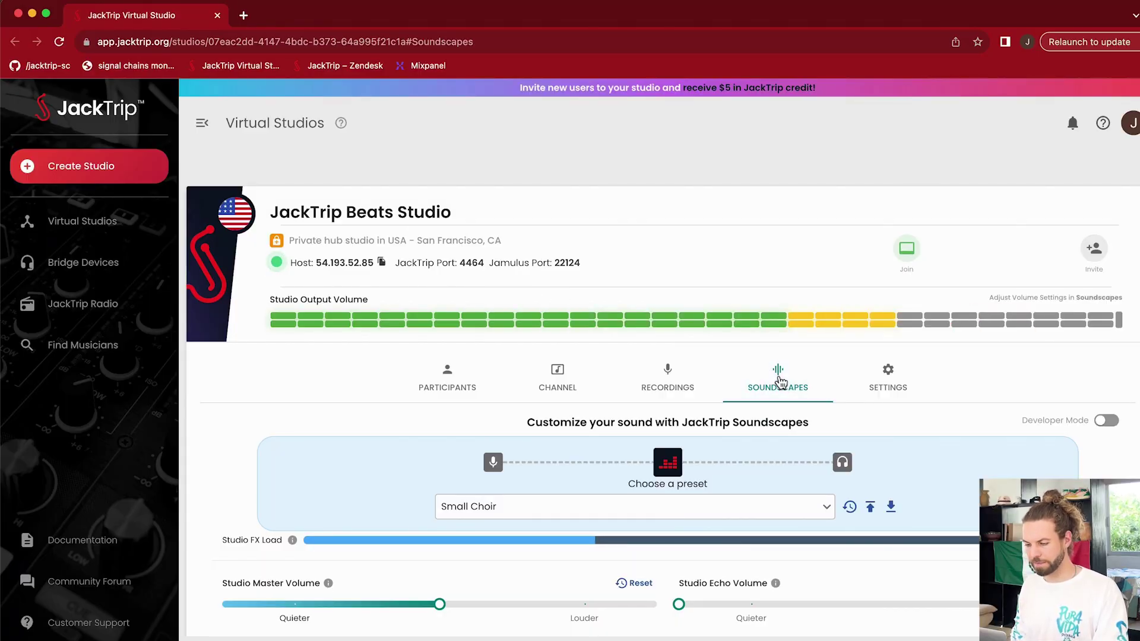
scroll(781, 382, "down", 3)
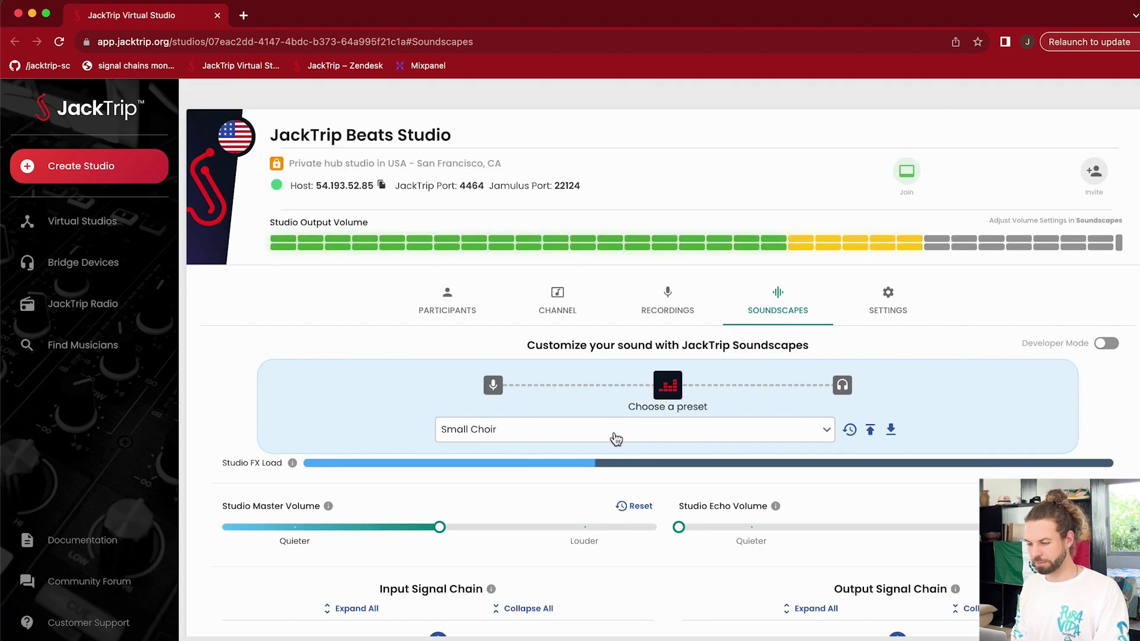
scroll(669, 488, "down", 10)
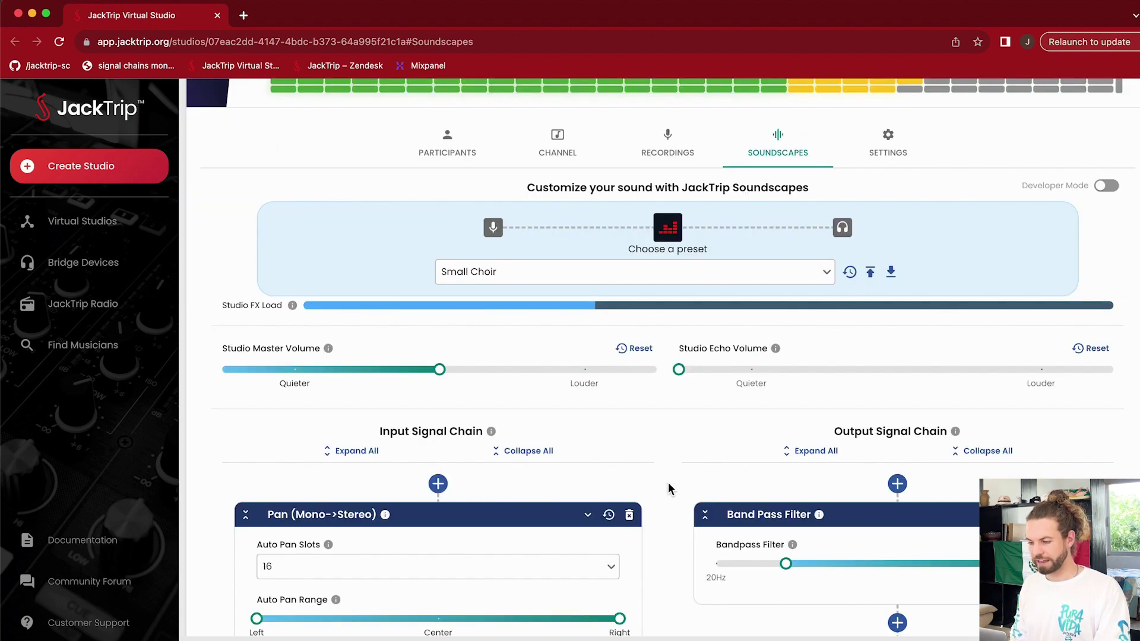
scroll(668, 482, "down", 4)
scroll(668, 482, "up", 4)
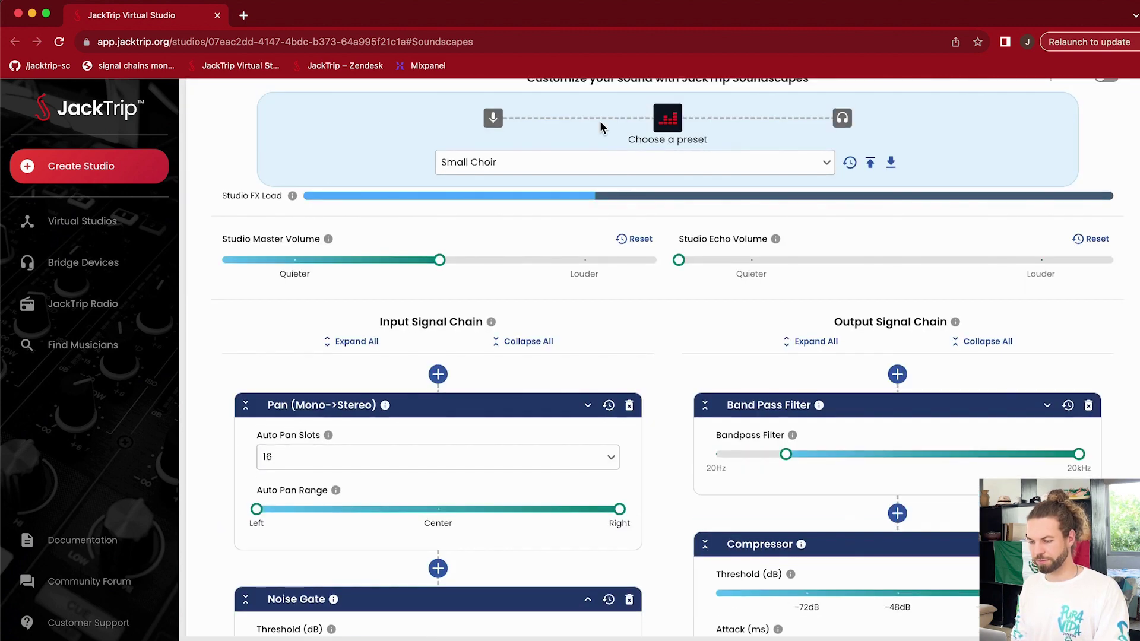
scroll(724, 439, "down", 7)
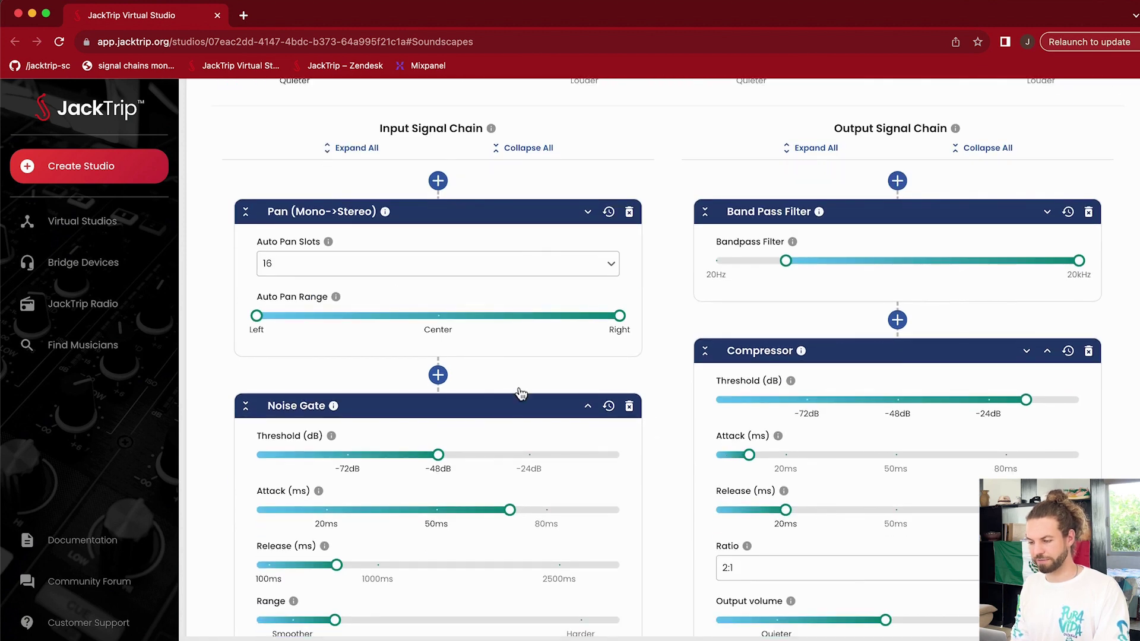
scroll(673, 458, "down", 6)
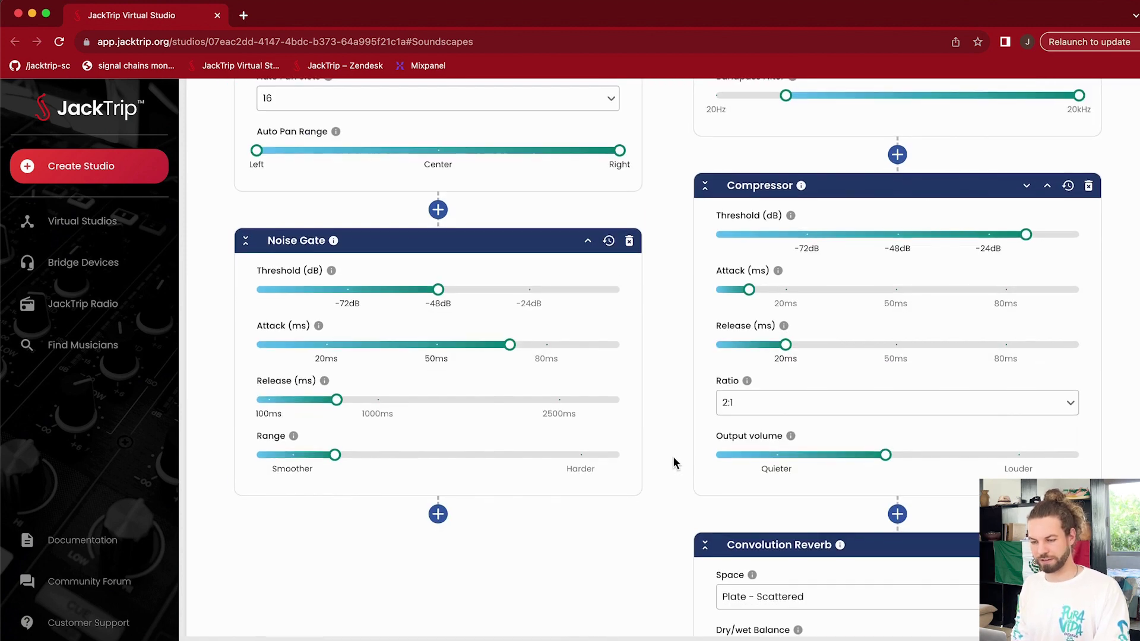
scroll(635, 378, "up", 2)
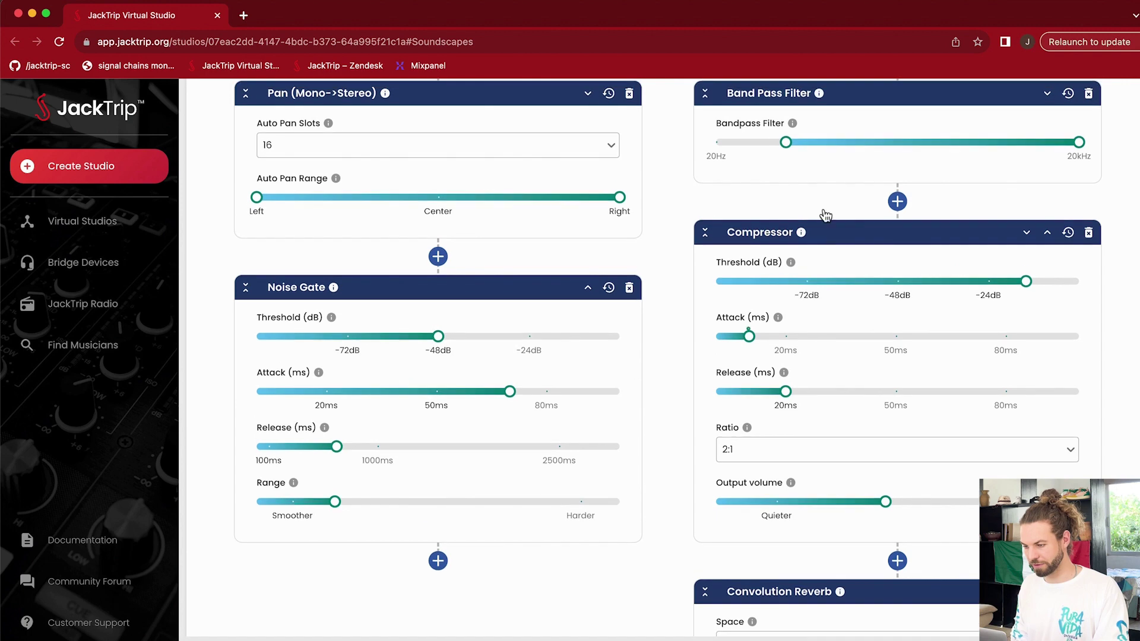
scroll(693, 397, "up", 6)
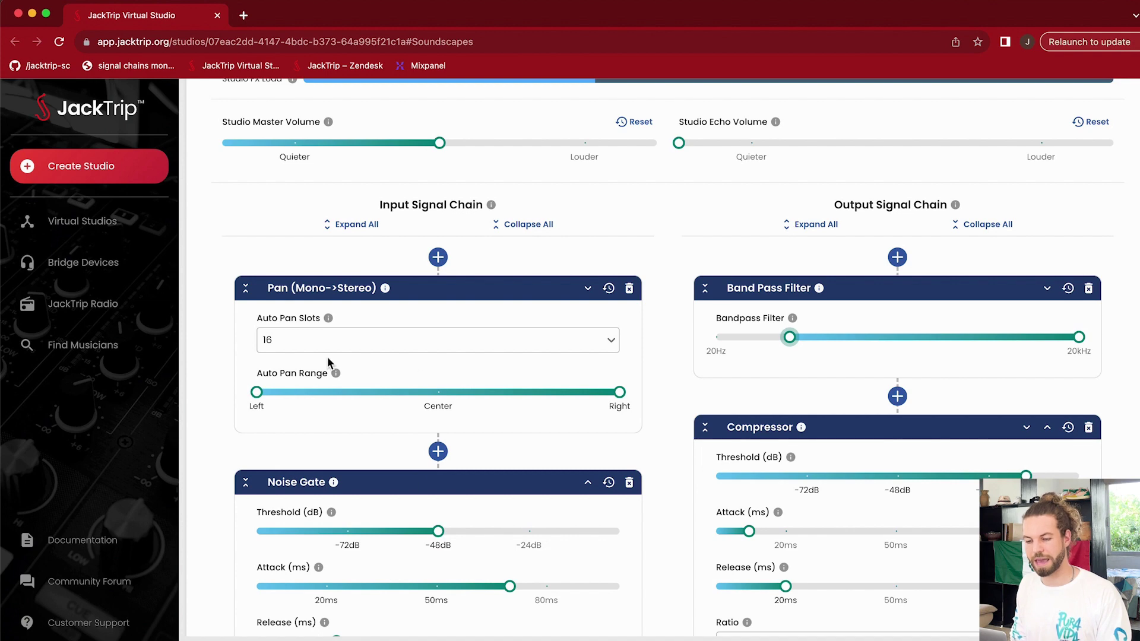
Step: Open the add-effect list above the Pan (Mono->Stereo) module in the Input Signal Chain
mouse_move(296, 293)
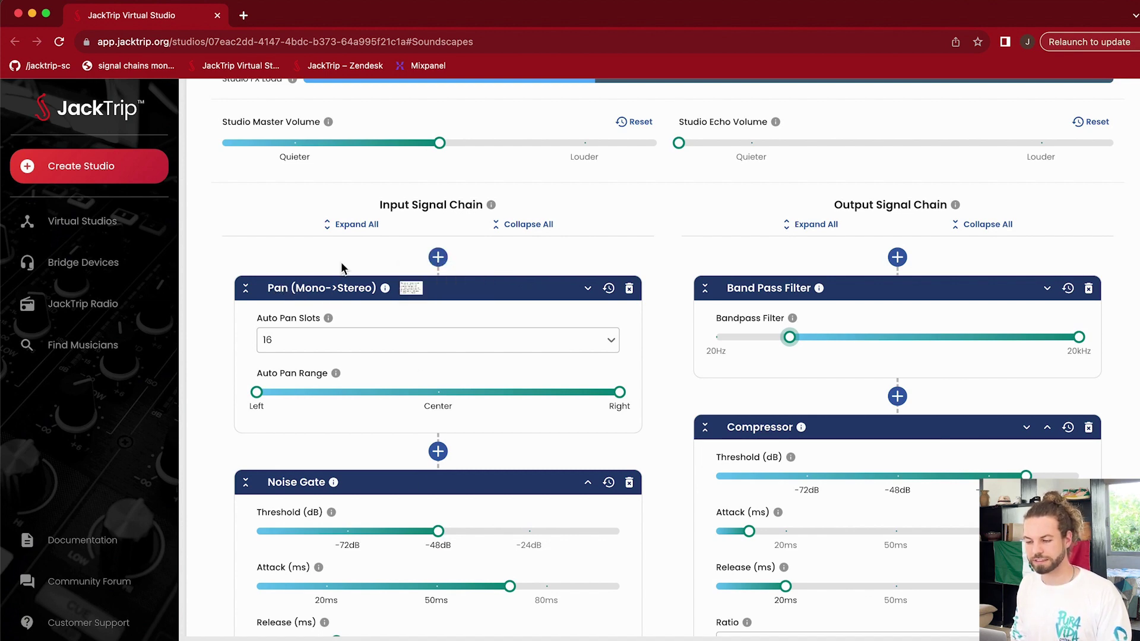
left_click(437, 257)
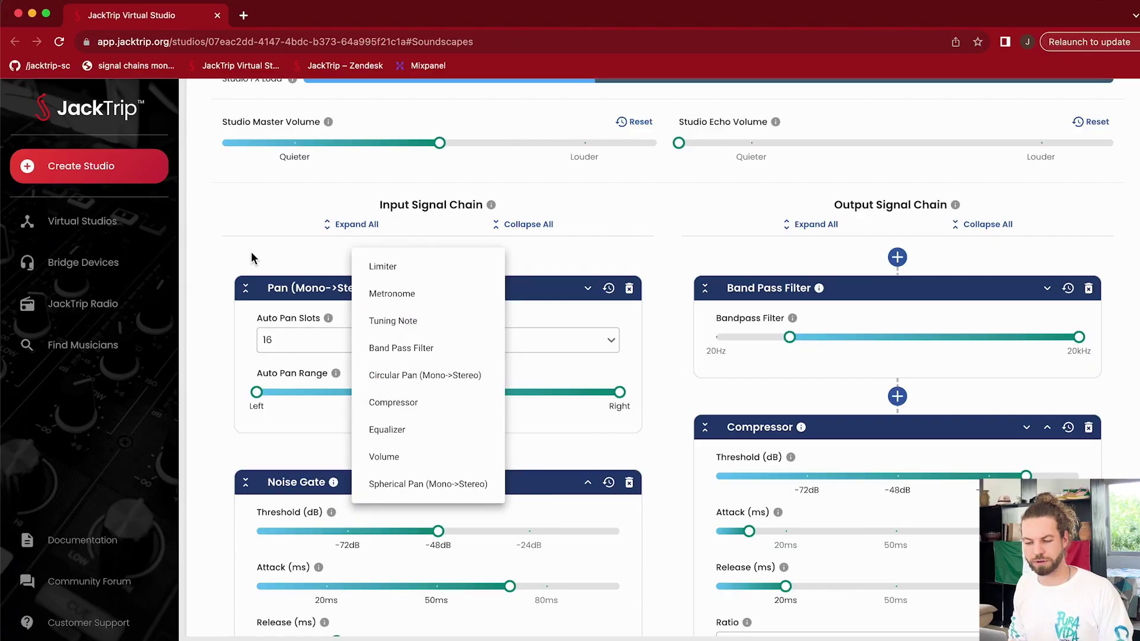
Step: Dismiss the add-effect list without adding anything and view the Pan (Mono->Stereo) description
left_click(251, 251)
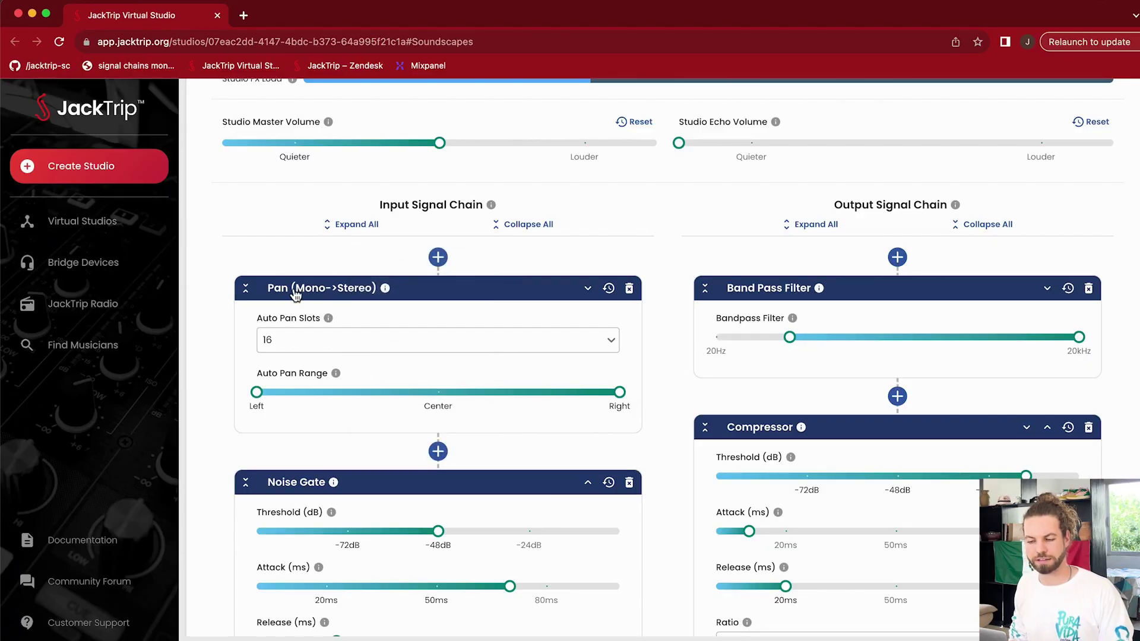
mouse_move(306, 295)
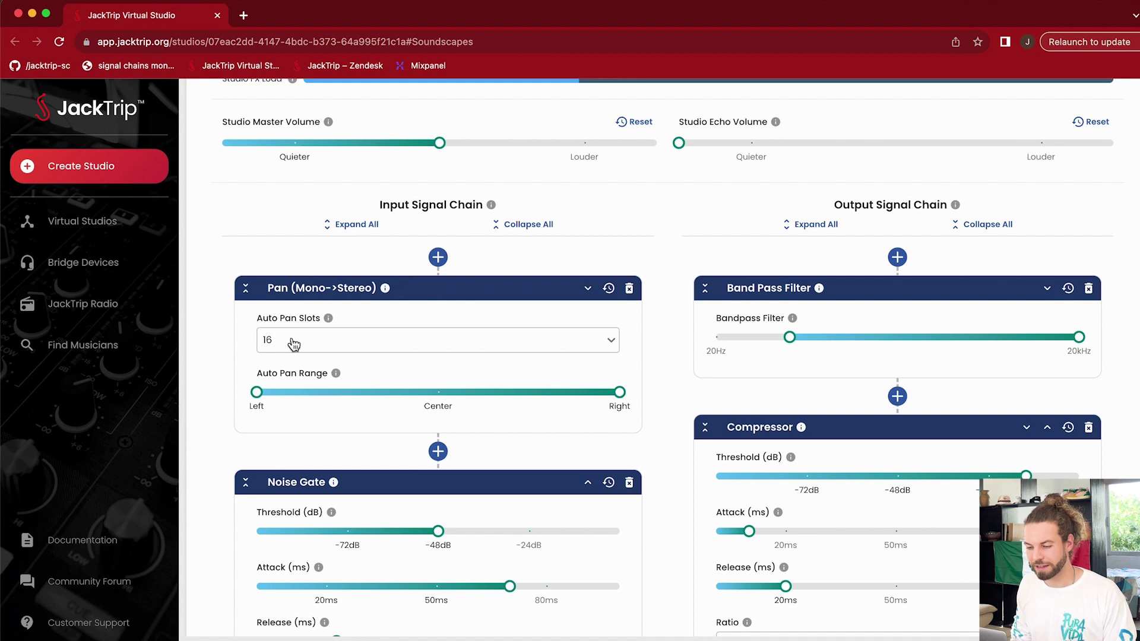
Step: Keep 16 Auto Pan Slots and narrow the Pan's Auto Pan Range to about -0.78 to 0.78
left_click(325, 339)
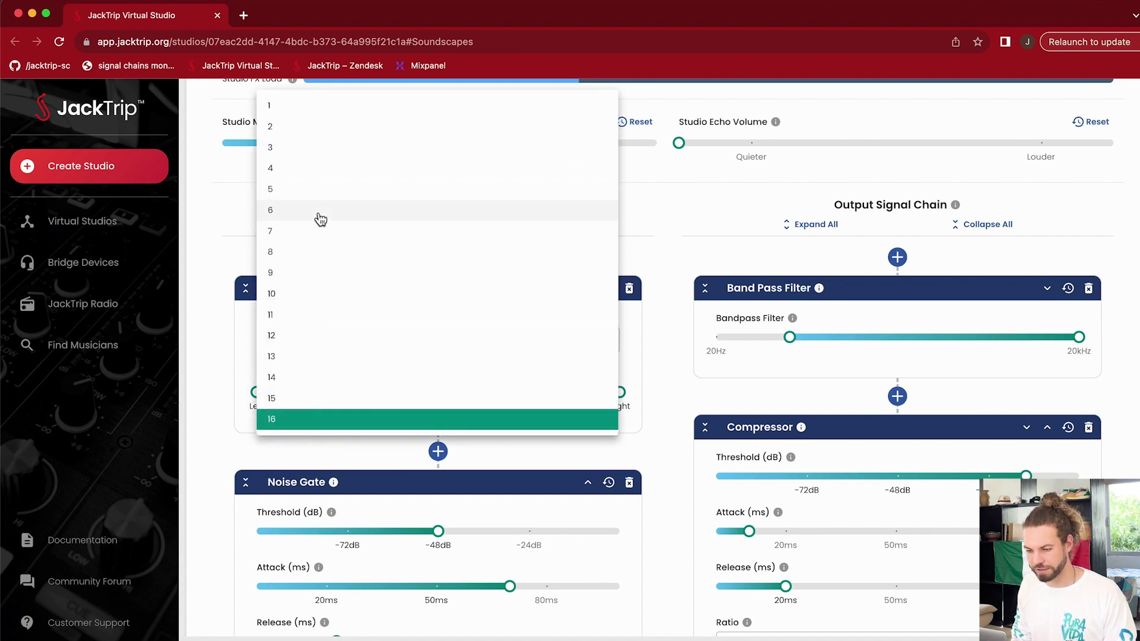
left_click(302, 151)
left_click_drag(261, 389, 347, 392)
left_click_drag(615, 396, 539, 391)
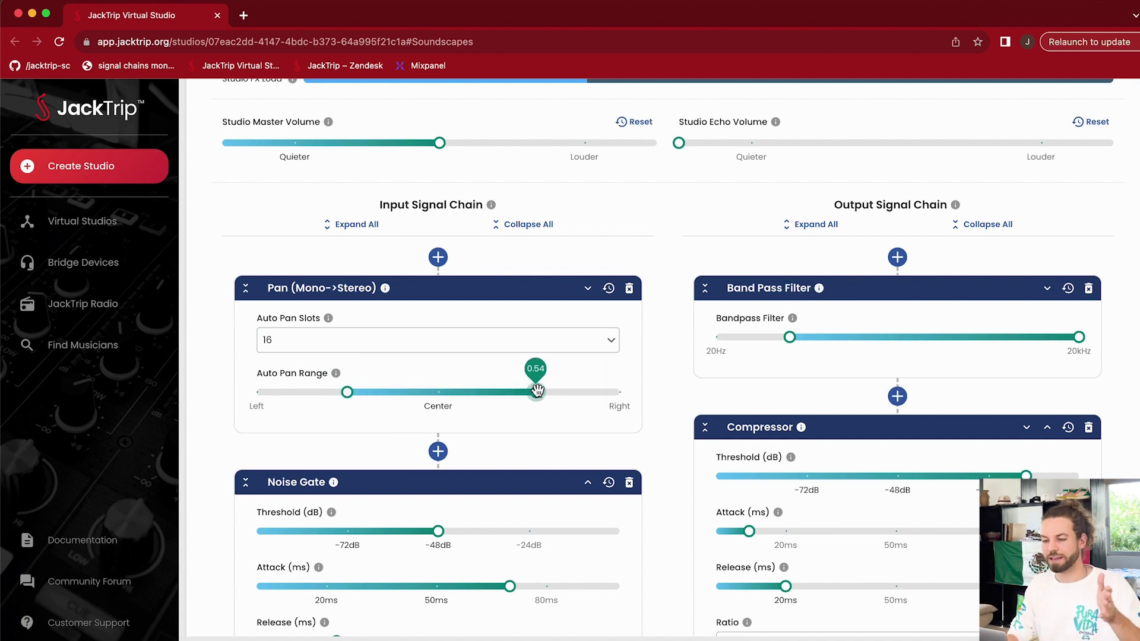
left_click_drag(349, 392, 296, 392)
left_click_drag(546, 395, 578, 399)
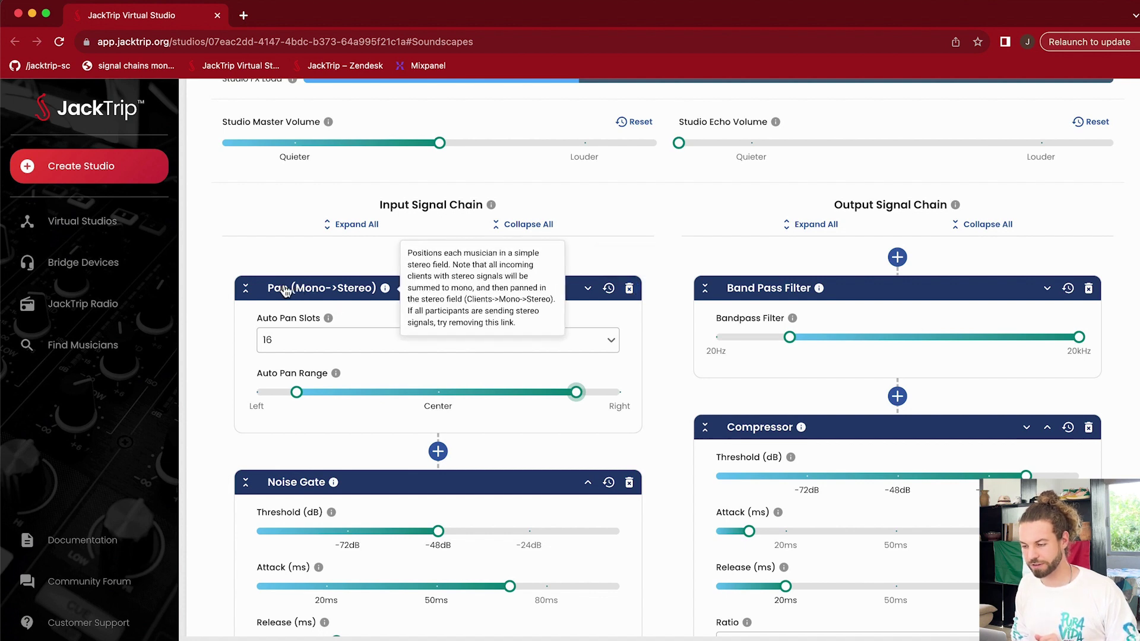
Step: Delete the Pan (Mono->Stereo) link and add Circular Pan (Mono->Stereo) above the Noise Gate
left_click(629, 288)
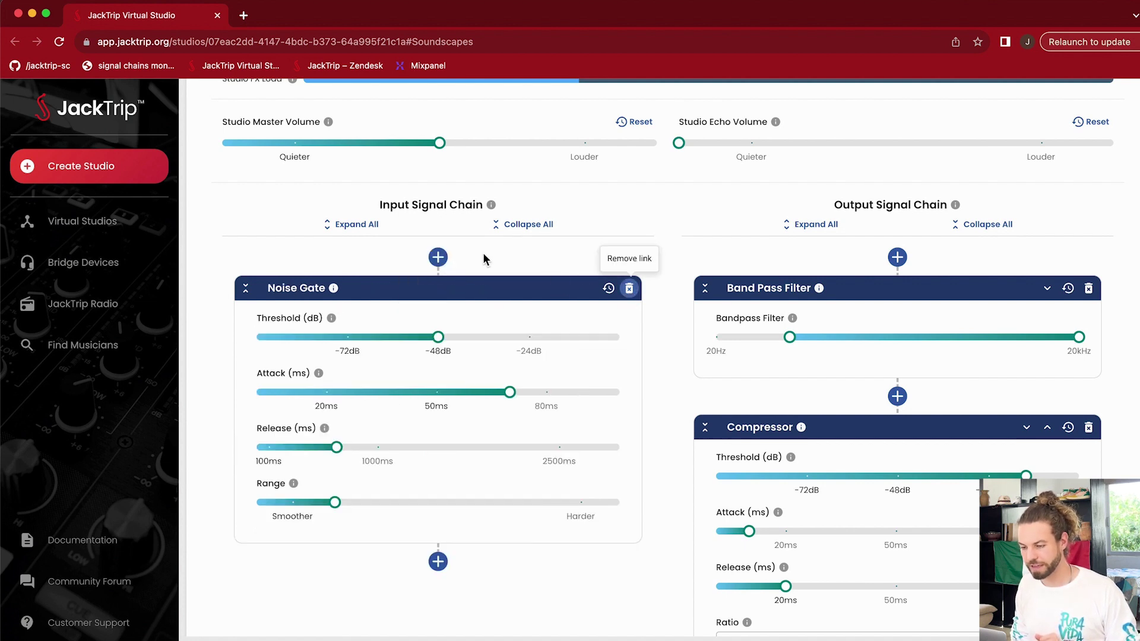
left_click(438, 257)
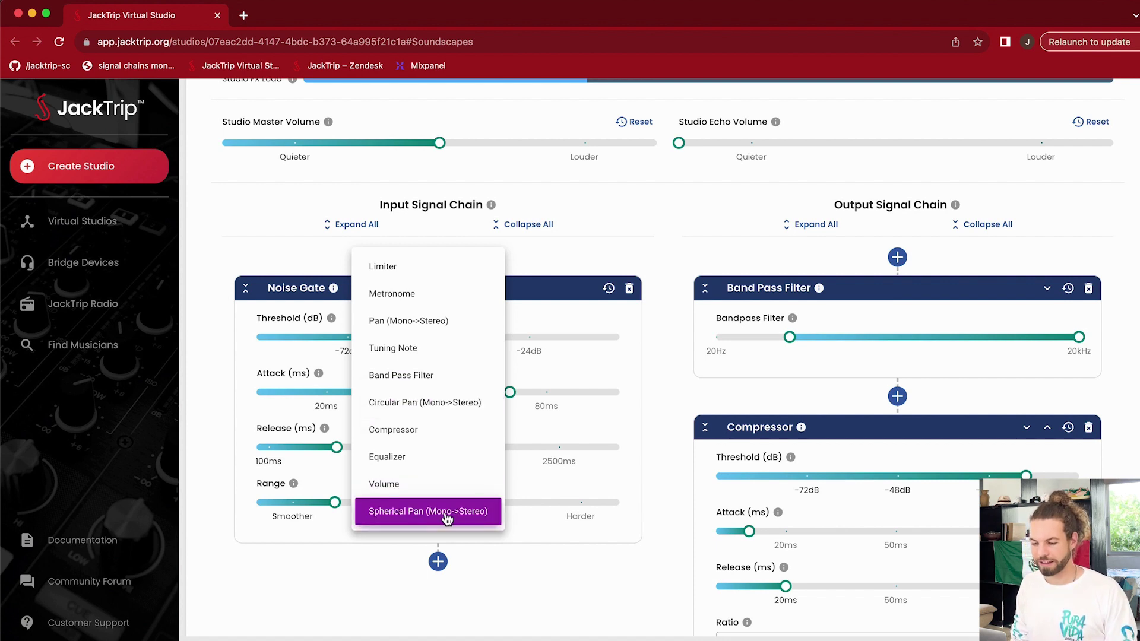
left_click(427, 404)
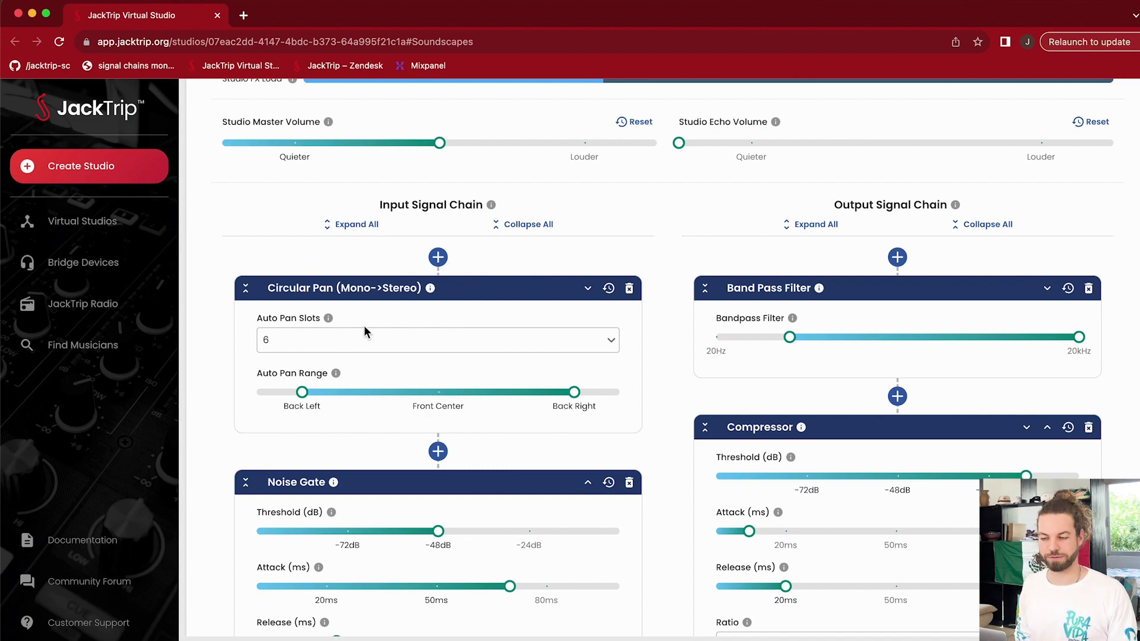
mouse_move(430, 290)
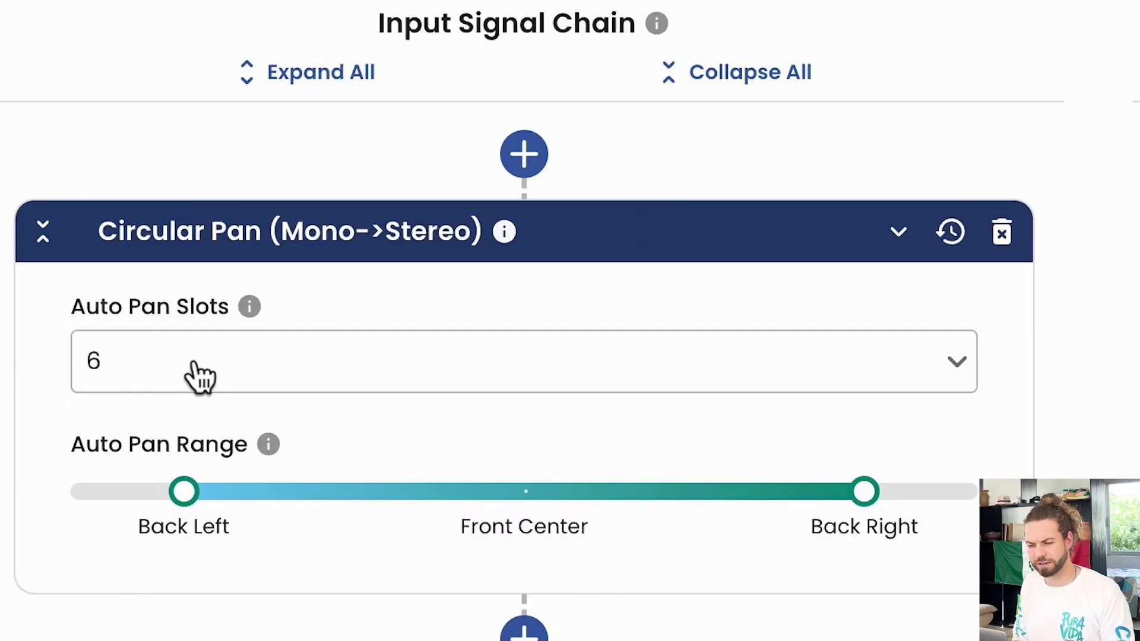
Step: Change the Circular Pan's Auto Pan Slots and move its Back Left range end inward to about -0.61
left_click(199, 377)
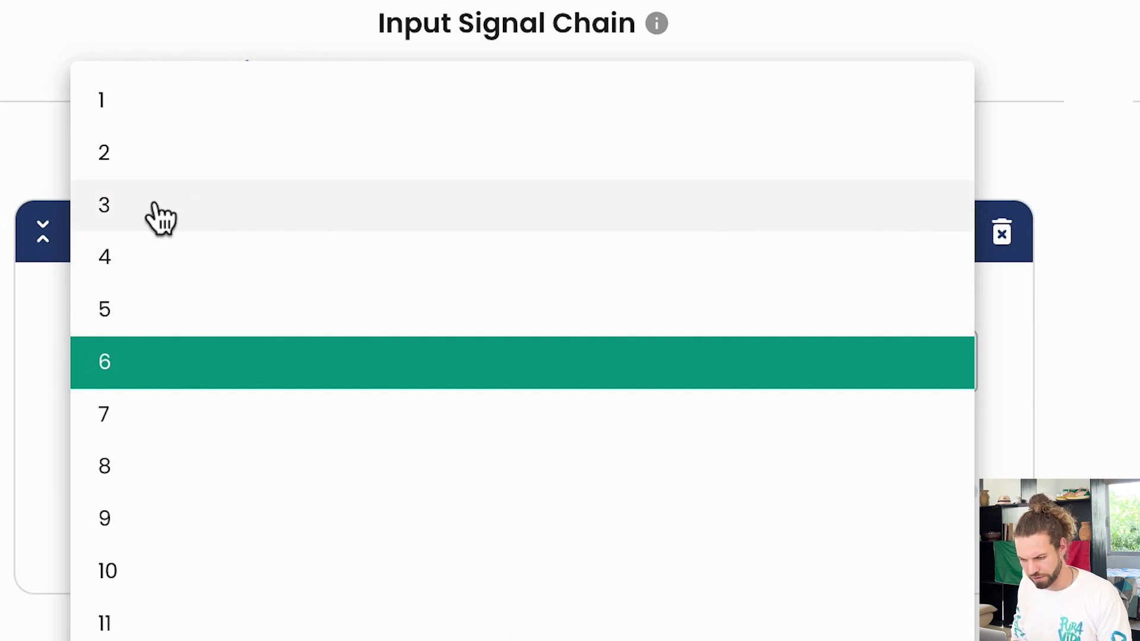
left_click(158, 214)
mouse_move(184, 487)
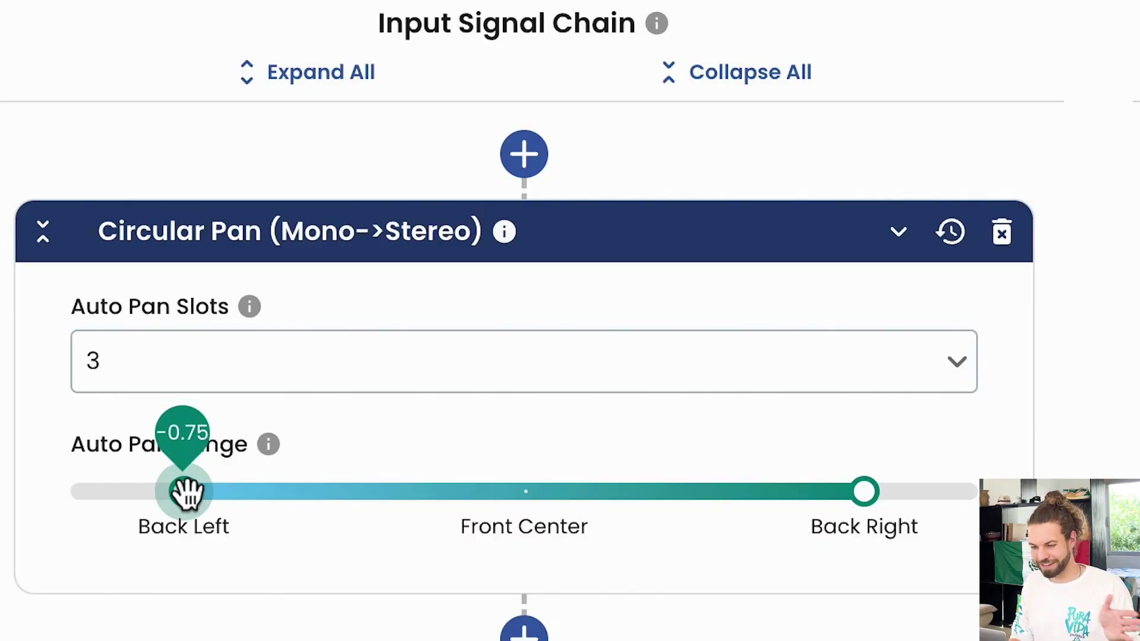
left_click_drag(187, 491, 190, 493)
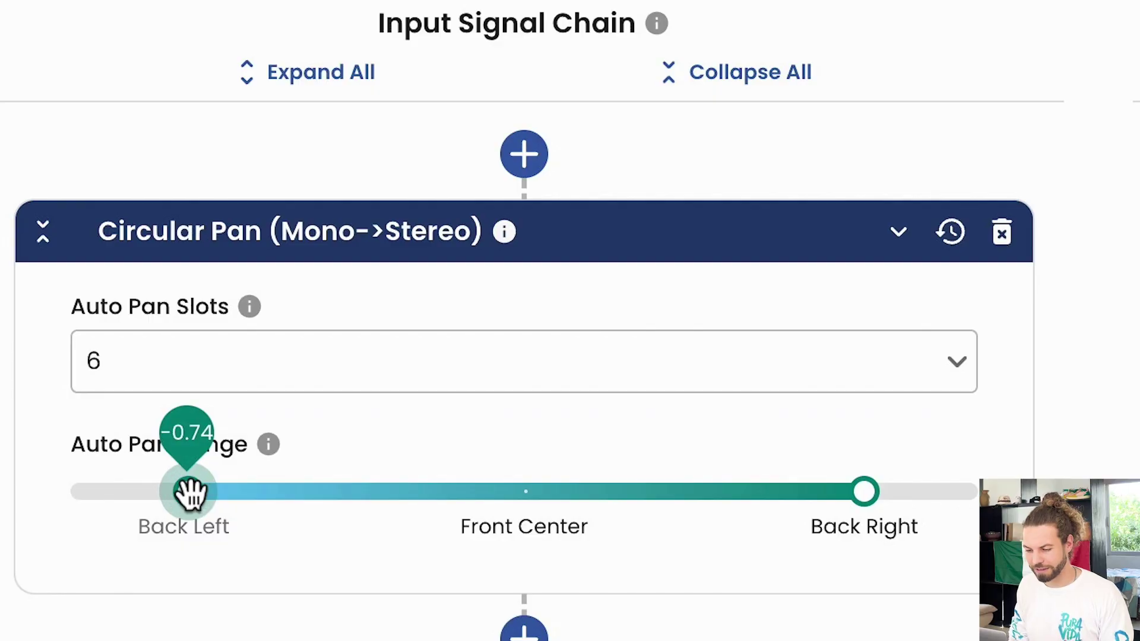
left_click_drag(186, 491, 256, 495)
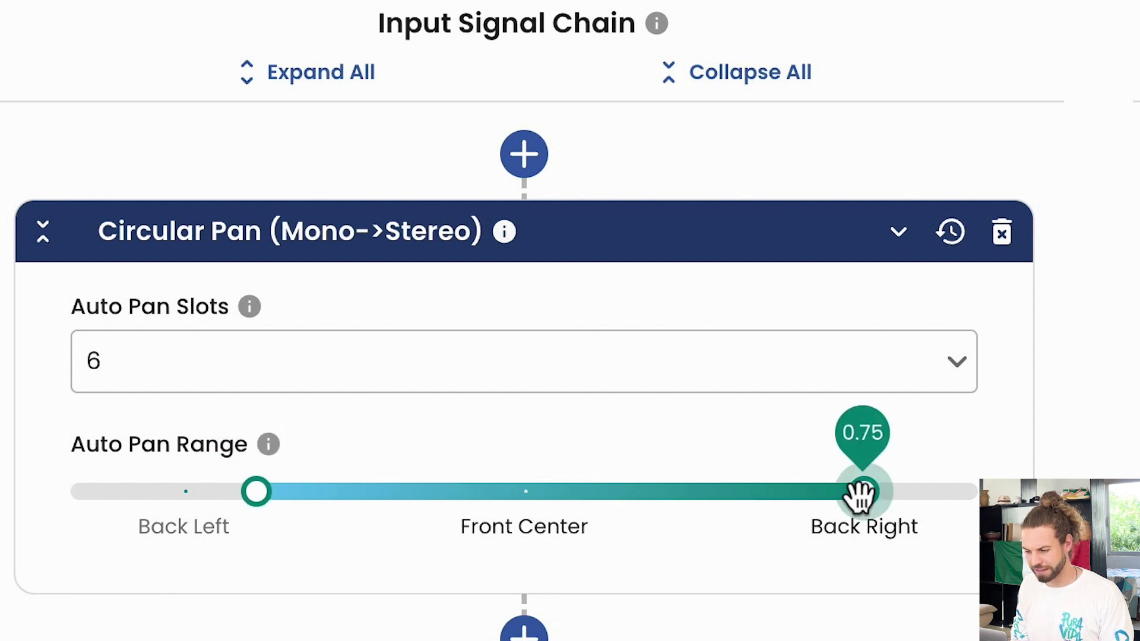